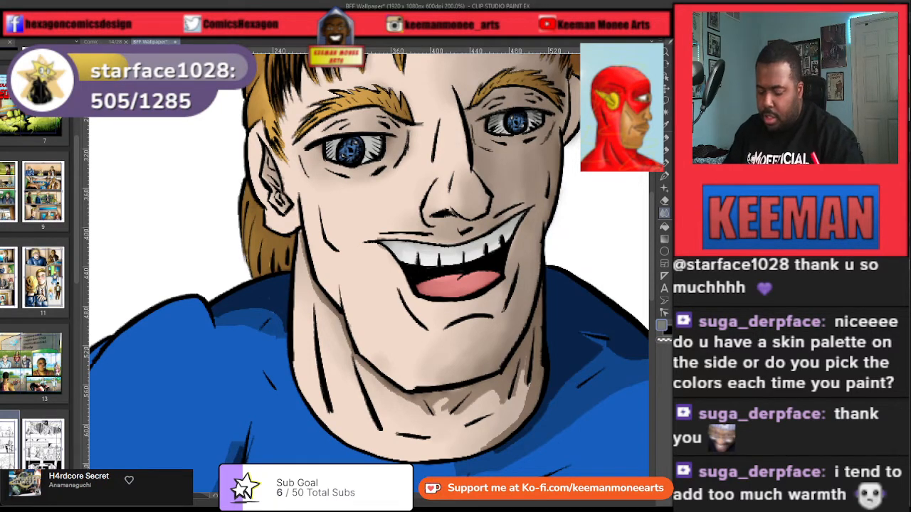
# Step: Create a blank 8.50 x 11.00 in illustration at 600 dpi beside the wallpaper drawing
pyautogui.hotkey('ctrl', '-')
pyautogui.hotkey('ctrl', '-')
pyautogui.hotkey('ctrl', '-')
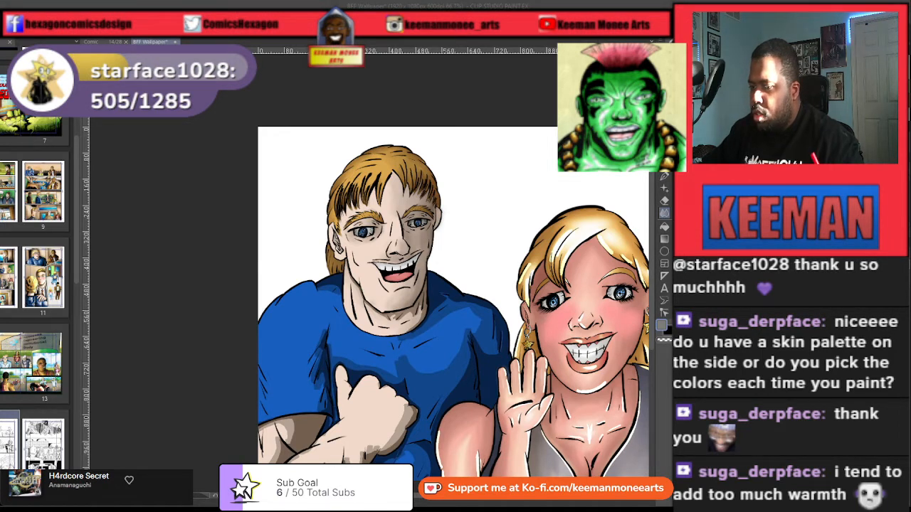
pyautogui.click(623, 241)
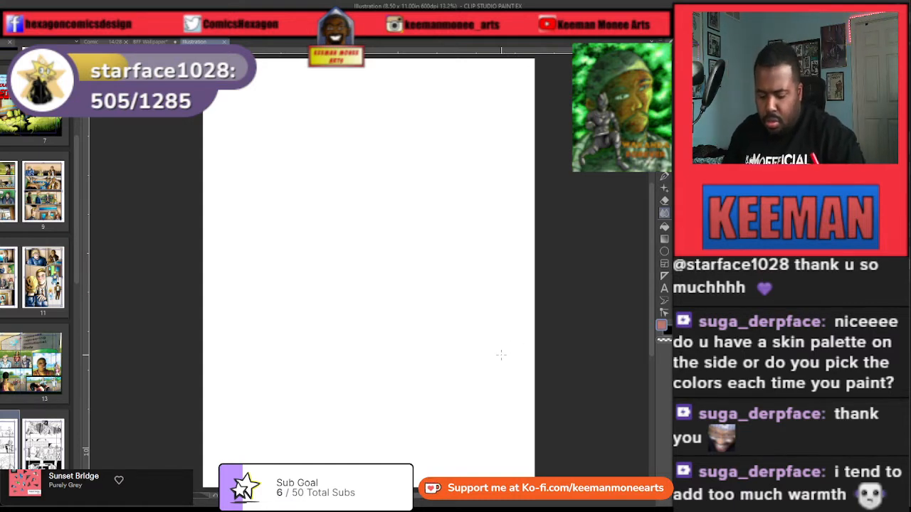
# Step: Paint a large, solid reddish-pink round shape in the middle of the blank canvas with an enlarged brush
pyautogui.press('b')
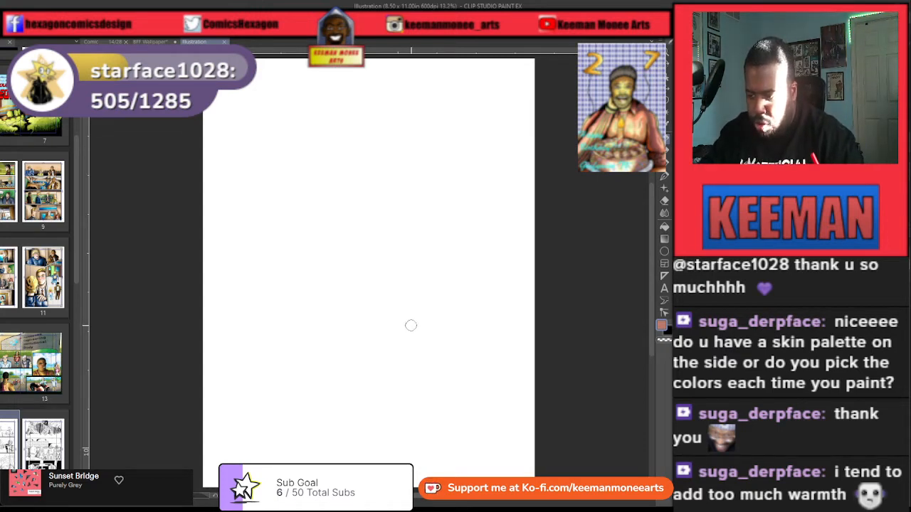
pyautogui.press(']')
pyautogui.press(']')
pyautogui.press(']')
pyautogui.press(']')
pyautogui.press(']')
pyautogui.press(']')
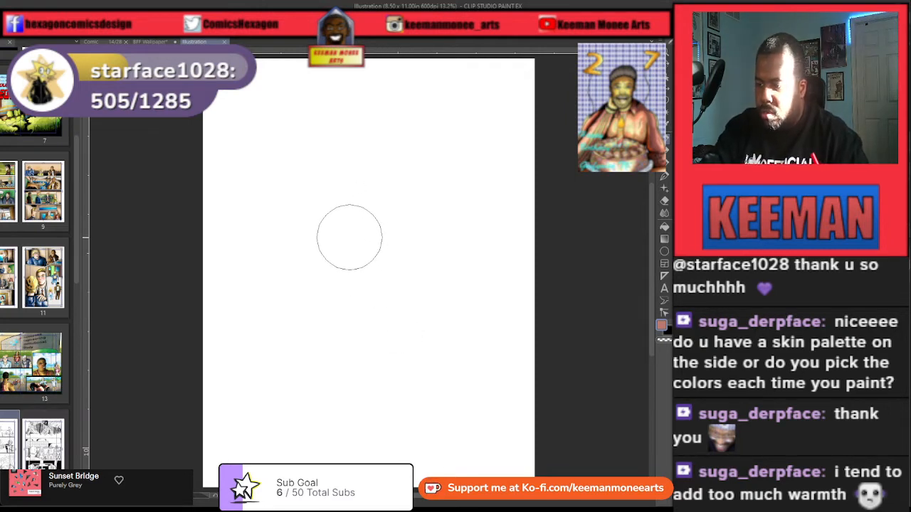
pyautogui.moveTo(349, 236)
pyautogui.mouseDown()
pyautogui.moveTo(362, 266)
pyautogui.moveTo(371, 224)
pyautogui.moveTo(343, 287)
pyautogui.moveTo(412, 240)
pyautogui.moveTo(384, 218)
pyautogui.moveTo(347, 233)
pyautogui.moveTo(381, 301)
pyautogui.moveTo(425, 222)
pyautogui.moveTo(322, 279)
pyautogui.moveTo(388, 311)
pyautogui.moveTo(355, 208)
pyautogui.moveTo(405, 298)
pyautogui.moveTo(340, 283)
pyautogui.moveTo(417, 301)
pyautogui.moveTo(342, 234)
pyautogui.moveTo(438, 262)
pyautogui.moveTo(331, 303)
pyautogui.moveTo(364, 214)
pyautogui.moveTo(405, 300)
pyautogui.moveTo(320, 249)
pyautogui.moveTo(424, 234)
pyautogui.moveTo(375, 326)
pyautogui.moveTo(381, 210)
pyautogui.moveTo(405, 316)
pyautogui.moveTo(342, 318)
pyautogui.moveTo(411, 209)
pyautogui.moveTo(435, 278)
pyautogui.moveTo(350, 226)
pyautogui.moveTo(398, 210)
pyautogui.moveTo(430, 261)
pyautogui.moveTo(355, 323)
pyautogui.moveTo(369, 195)
pyautogui.moveTo(436, 258)
pyautogui.moveTo(316, 300)
pyautogui.moveTo(369, 219)
pyautogui.moveTo(397, 225)
pyautogui.mouseUp()
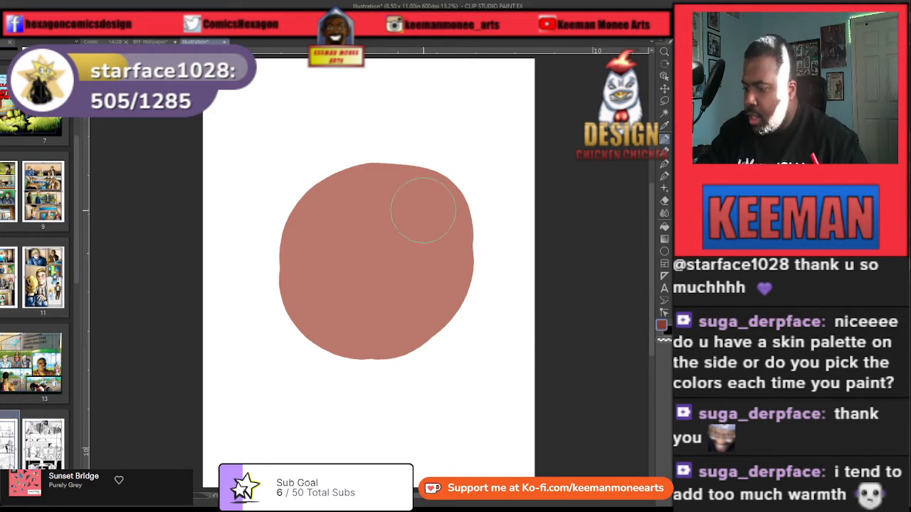
# Step: Paint a dark red shadow over the upper part of the round shape and a black core inside it
pyautogui.moveTo(359, 191)
pyautogui.mouseDown()
pyautogui.moveTo(404, 194)
pyautogui.moveTo(427, 212)
pyautogui.moveTo(432, 247)
pyautogui.moveTo(413, 241)
pyautogui.moveTo(383, 207)
pyautogui.moveTo(406, 219)
pyautogui.moveTo(370, 189)
pyautogui.moveTo(423, 217)
pyautogui.moveTo(383, 220)
pyautogui.moveTo(432, 237)
pyautogui.moveTo(386, 205)
pyautogui.moveTo(433, 245)
pyautogui.moveTo(385, 202)
pyautogui.moveTo(434, 242)
pyautogui.moveTo(404, 196)
pyautogui.moveTo(405, 245)
pyautogui.moveTo(381, 204)
pyautogui.moveTo(388, 237)
pyautogui.moveTo(424, 207)
pyautogui.moveTo(408, 248)
pyautogui.moveTo(411, 203)
pyautogui.moveTo(390, 243)
pyautogui.moveTo(421, 204)
pyautogui.moveTo(386, 225)
pyautogui.moveTo(425, 200)
pyautogui.moveTo(368, 224)
pyautogui.moveTo(415, 198)
pyautogui.moveTo(416, 233)
pyautogui.moveTo(388, 192)
pyautogui.moveTo(346, 201)
pyautogui.moveTo(412, 195)
pyautogui.moveTo(351, 213)
pyautogui.moveTo(388, 227)
pyautogui.moveTo(359, 217)
pyautogui.moveTo(441, 212)
pyautogui.moveTo(418, 240)
pyautogui.moveTo(432, 247)
pyautogui.moveTo(405, 220)
pyautogui.moveTo(411, 245)
pyautogui.moveTo(401, 204)
pyautogui.moveTo(398, 238)
pyautogui.moveTo(415, 214)
pyautogui.moveTo(356, 210)
pyautogui.moveTo(409, 204)
pyautogui.moveTo(352, 214)
pyautogui.moveTo(394, 196)
pyautogui.moveTo(437, 241)
pyautogui.moveTo(417, 247)
pyautogui.moveTo(355, 209)
pyautogui.moveTo(416, 202)
pyautogui.moveTo(374, 240)
pyautogui.moveTo(360, 201)
pyautogui.moveTo(431, 220)
pyautogui.mouseUp()
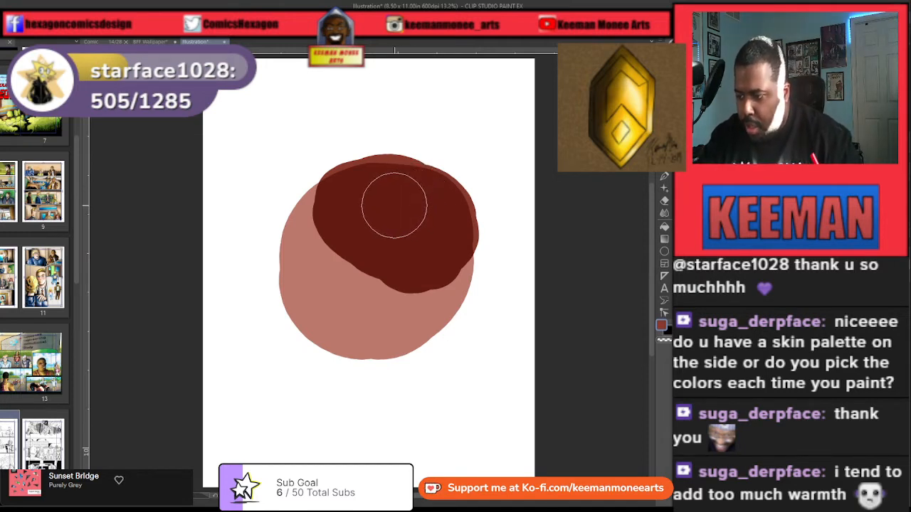
pyautogui.moveTo(394, 205)
pyautogui.mouseDown()
pyautogui.moveTo(377, 207)
pyautogui.moveTo(396, 213)
pyautogui.moveTo(413, 206)
pyautogui.moveTo(383, 206)
pyautogui.moveTo(394, 222)
pyautogui.mouseUp()
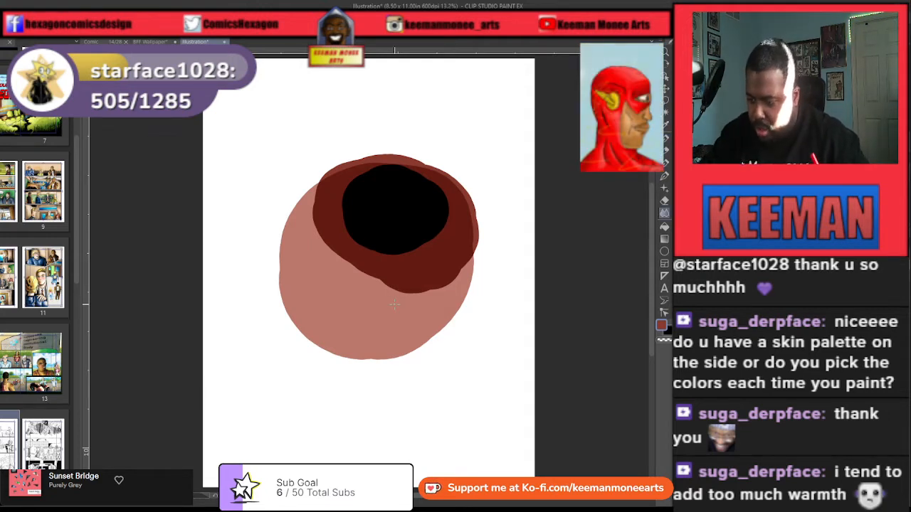
# Step: Blend the dark red and black shadow areas into the reddish-pink base with an enlarged blending brush
pyautogui.press(']')
pyautogui.press(']')
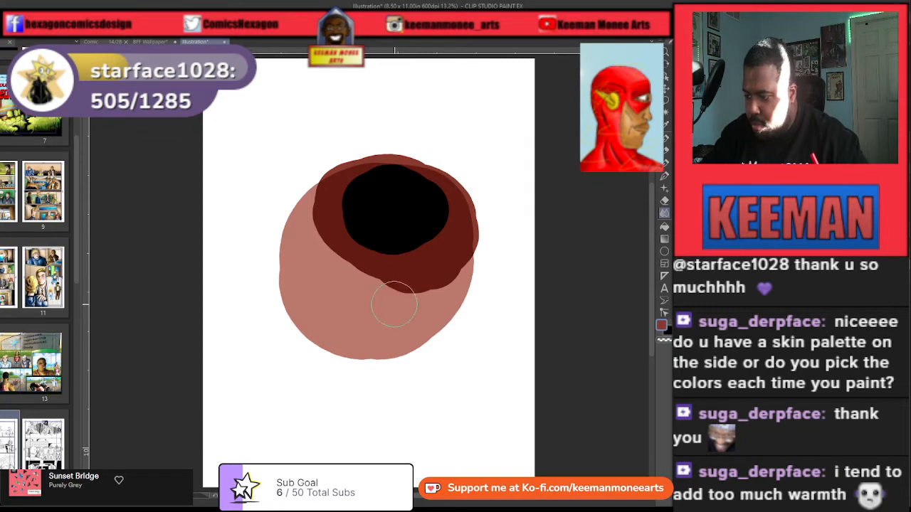
pyautogui.moveTo(394, 304)
pyautogui.mouseDown()
pyautogui.moveTo(336, 244)
pyautogui.moveTo(331, 212)
pyautogui.moveTo(391, 281)
pyautogui.moveTo(431, 269)
pyautogui.moveTo(416, 274)
pyautogui.moveTo(426, 286)
pyautogui.moveTo(440, 274)
pyautogui.moveTo(410, 311)
pyautogui.moveTo(382, 314)
pyautogui.moveTo(346, 221)
pyautogui.moveTo(329, 274)
pyautogui.moveTo(331, 220)
pyautogui.moveTo(319, 236)
pyautogui.moveTo(328, 204)
pyautogui.moveTo(318, 230)
pyautogui.moveTo(370, 274)
pyautogui.moveTo(432, 264)
pyautogui.moveTo(447, 212)
pyautogui.moveTo(441, 283)
pyautogui.moveTo(454, 214)
pyautogui.moveTo(432, 286)
pyautogui.moveTo(378, 270)
pyautogui.moveTo(326, 206)
pyautogui.moveTo(350, 189)
pyautogui.moveTo(391, 189)
pyautogui.moveTo(415, 282)
pyautogui.moveTo(435, 263)
pyautogui.moveTo(342, 266)
pyautogui.moveTo(336, 210)
pyautogui.moveTo(360, 259)
pyautogui.mouseUp()
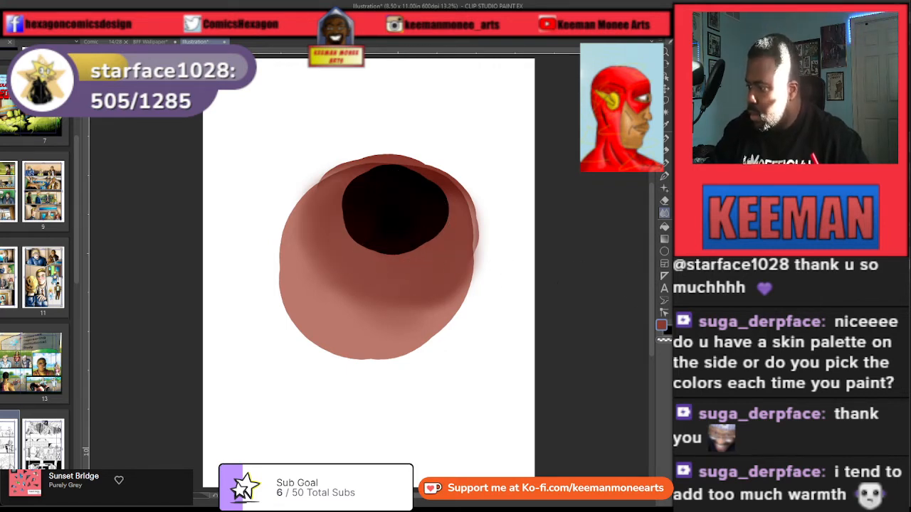
pyautogui.moveTo(493, 273)
pyautogui.mouseDown()
pyautogui.moveTo(432, 246)
pyautogui.moveTo(384, 256)
pyautogui.moveTo(358, 218)
pyautogui.moveTo(361, 200)
pyautogui.moveTo(358, 236)
pyautogui.moveTo(419, 242)
pyautogui.moveTo(384, 237)
pyautogui.moveTo(386, 179)
pyautogui.moveTo(353, 231)
pyautogui.moveTo(423, 239)
pyautogui.moveTo(417, 223)
pyautogui.moveTo(436, 204)
pyautogui.moveTo(433, 226)
pyautogui.moveTo(380, 249)
pyautogui.moveTo(345, 206)
pyautogui.moveTo(340, 244)
pyautogui.moveTo(393, 259)
pyautogui.moveTo(351, 263)
pyautogui.moveTo(338, 197)
pyautogui.moveTo(328, 216)
pyautogui.moveTo(354, 257)
pyautogui.moveTo(397, 258)
pyautogui.moveTo(450, 225)
pyautogui.moveTo(444, 204)
pyautogui.moveTo(423, 230)
pyautogui.moveTo(372, 208)
pyautogui.moveTo(354, 211)
pyautogui.moveTo(397, 192)
pyautogui.moveTo(377, 239)
pyautogui.moveTo(405, 184)
pyautogui.moveTo(354, 239)
pyautogui.moveTo(395, 233)
pyautogui.moveTo(405, 275)
pyautogui.moveTo(385, 291)
pyautogui.moveTo(380, 239)
pyautogui.moveTo(360, 285)
pyautogui.moveTo(346, 284)
pyautogui.moveTo(345, 260)
pyautogui.moveTo(326, 268)
pyautogui.moveTo(326, 241)
pyautogui.moveTo(306, 250)
pyautogui.moveTo(334, 208)
pyautogui.moveTo(338, 234)
pyautogui.moveTo(364, 265)
pyautogui.moveTo(400, 289)
pyautogui.moveTo(425, 224)
pyautogui.moveTo(442, 251)
pyautogui.moveTo(437, 189)
pyautogui.moveTo(407, 200)
pyautogui.moveTo(423, 193)
pyautogui.moveTo(412, 210)
pyautogui.moveTo(423, 210)
pyautogui.moveTo(354, 223)
pyautogui.moveTo(388, 180)
pyautogui.moveTo(364, 238)
pyautogui.moveTo(417, 207)
pyautogui.moveTo(390, 226)
pyautogui.moveTo(429, 214)
pyautogui.moveTo(384, 246)
pyautogui.moveTo(421, 225)
pyautogui.moveTo(422, 199)
pyautogui.moveTo(434, 216)
pyautogui.moveTo(415, 189)
pyautogui.mouseUp()
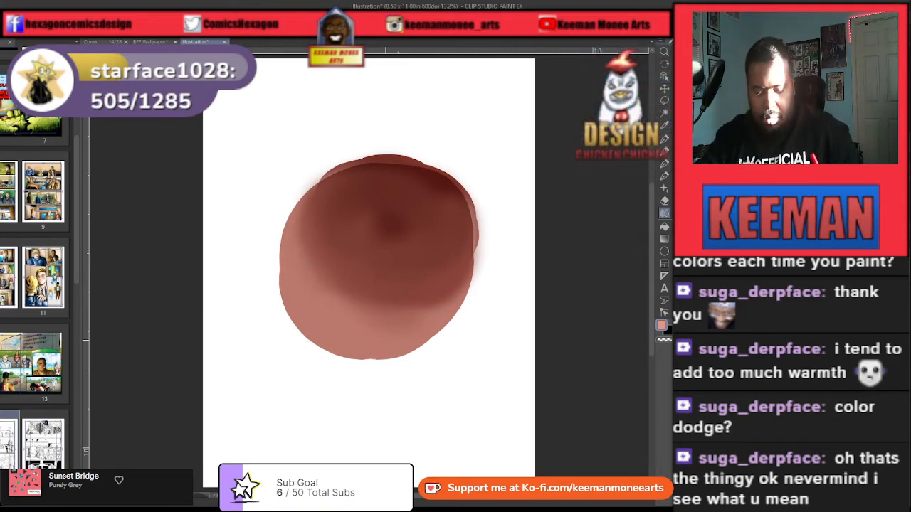
# Step: Paint a light pink band across the lower-left part of the sphere and a white highlight along its outer edge
pyautogui.press('p')
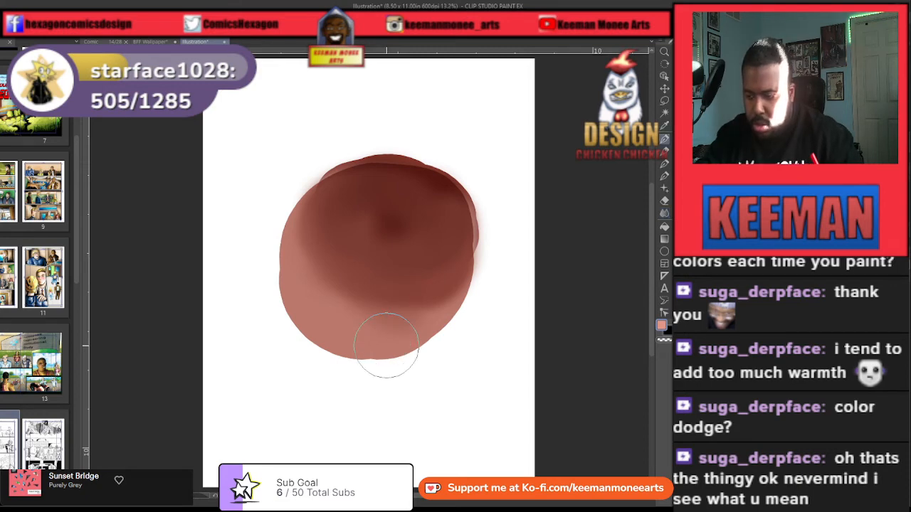
pyautogui.moveTo(302, 305)
pyautogui.mouseDown()
pyautogui.moveTo(354, 340)
pyautogui.moveTo(375, 335)
pyautogui.moveTo(343, 332)
pyautogui.moveTo(301, 294)
pyautogui.moveTo(392, 335)
pyautogui.moveTo(403, 329)
pyautogui.moveTo(301, 300)
pyautogui.moveTo(313, 263)
pyautogui.moveTo(374, 334)
pyautogui.moveTo(305, 274)
pyautogui.moveTo(375, 339)
pyautogui.moveTo(370, 325)
pyautogui.moveTo(299, 279)
pyautogui.moveTo(380, 326)
pyautogui.moveTo(332, 334)
pyautogui.moveTo(372, 316)
pyautogui.moveTo(301, 303)
pyautogui.moveTo(326, 297)
pyautogui.moveTo(341, 338)
pyautogui.moveTo(296, 291)
pyautogui.moveTo(371, 341)
pyautogui.moveTo(391, 333)
pyautogui.moveTo(306, 313)
pyautogui.moveTo(299, 272)
pyautogui.moveTo(346, 323)
pyautogui.moveTo(405, 329)
pyautogui.moveTo(334, 321)
pyautogui.moveTo(303, 293)
pyautogui.moveTo(412, 327)
pyautogui.moveTo(329, 313)
pyautogui.moveTo(299, 273)
pyautogui.moveTo(344, 323)
pyautogui.moveTo(407, 324)
pyautogui.mouseUp()
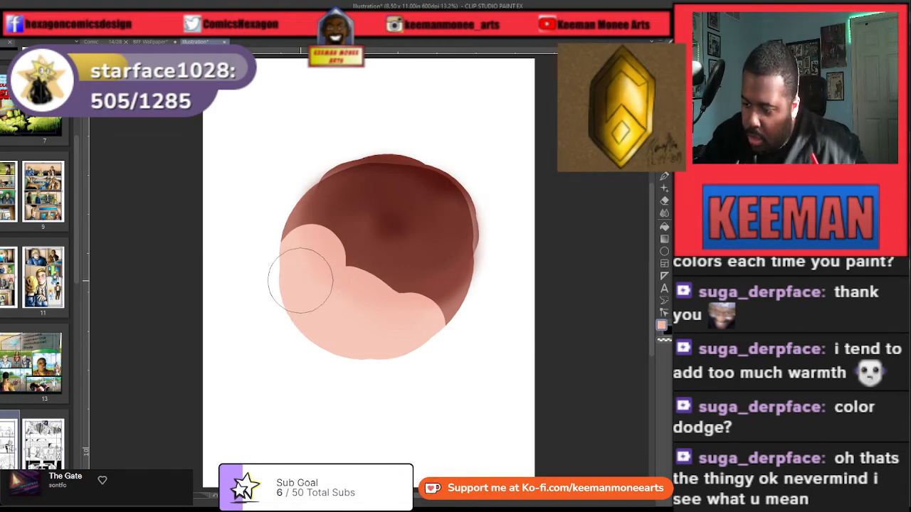
pyautogui.moveTo(298, 282)
pyautogui.mouseDown()
pyautogui.moveTo(313, 319)
pyautogui.moveTo(394, 354)
pyautogui.moveTo(341, 347)
pyautogui.moveTo(290, 292)
pyautogui.moveTo(338, 338)
pyautogui.moveTo(371, 353)
pyautogui.moveTo(336, 331)
pyautogui.moveTo(362, 339)
pyautogui.mouseUp()
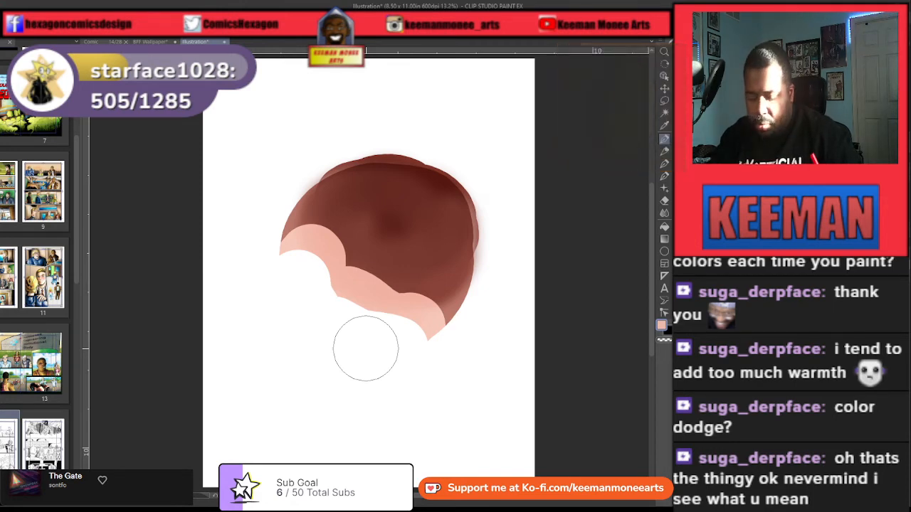
# Step: Try to blend the light pink band and white highlight into the dark shaded side of the sphere
pyautogui.press('[')
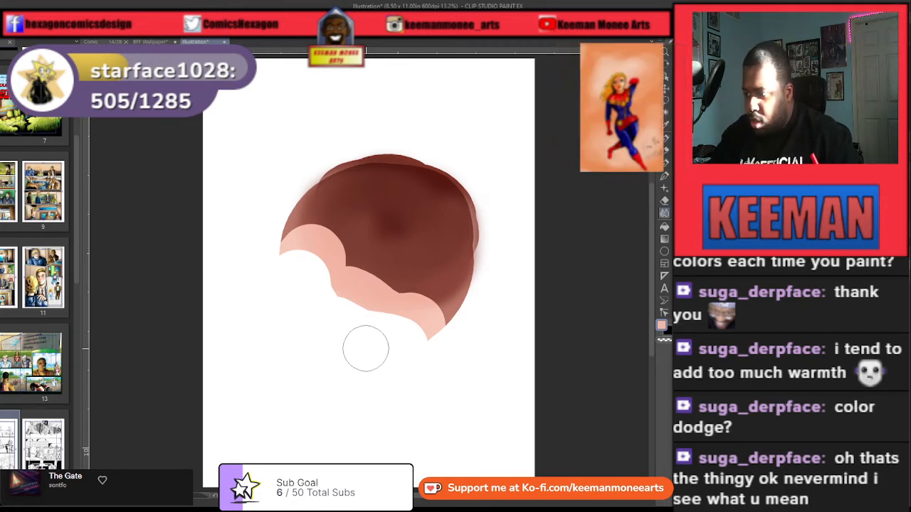
pyautogui.moveTo(434, 294)
pyautogui.mouseDown()
pyautogui.moveTo(445, 309)
pyautogui.moveTo(442, 300)
pyautogui.mouseUp()
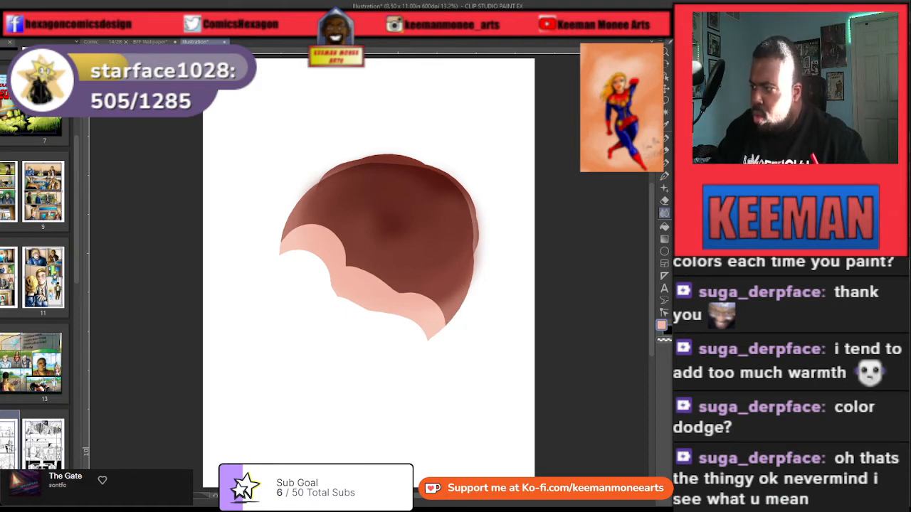
pyautogui.moveTo(439, 300)
pyautogui.mouseDown()
pyautogui.moveTo(412, 300)
pyautogui.moveTo(367, 275)
pyautogui.moveTo(440, 304)
pyautogui.moveTo(442, 316)
pyautogui.moveTo(370, 264)
pyautogui.moveTo(336, 260)
pyautogui.moveTo(310, 226)
pyautogui.moveTo(290, 231)
pyautogui.moveTo(313, 224)
pyautogui.moveTo(308, 213)
pyautogui.moveTo(324, 207)
pyautogui.moveTo(433, 294)
pyautogui.moveTo(437, 279)
pyautogui.moveTo(435, 289)
pyautogui.moveTo(410, 288)
pyautogui.moveTo(346, 215)
pyautogui.moveTo(360, 259)
pyautogui.moveTo(338, 228)
pyautogui.moveTo(360, 263)
pyautogui.moveTo(434, 303)
pyautogui.moveTo(411, 301)
pyautogui.moveTo(346, 226)
pyautogui.moveTo(359, 283)
pyautogui.moveTo(342, 276)
pyautogui.moveTo(308, 231)
pyautogui.moveTo(316, 214)
pyautogui.moveTo(418, 291)
pyautogui.mouseUp()
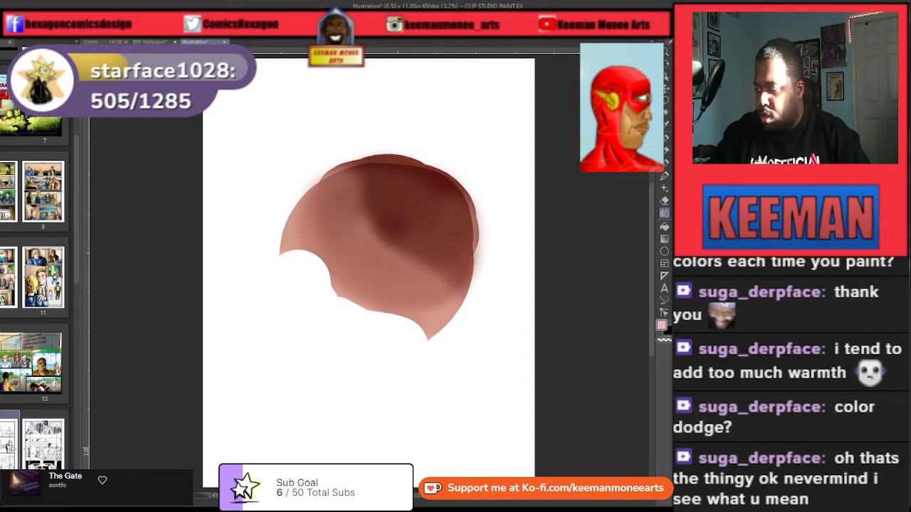
pyautogui.moveTo(355, 259)
pyautogui.mouseDown()
pyautogui.moveTo(310, 257)
pyautogui.moveTo(363, 306)
pyautogui.moveTo(400, 327)
pyautogui.moveTo(426, 323)
pyautogui.moveTo(400, 329)
pyautogui.moveTo(419, 315)
pyautogui.moveTo(412, 324)
pyautogui.moveTo(331, 232)
pyautogui.moveTo(296, 235)
pyautogui.moveTo(300, 291)
pyautogui.moveTo(340, 321)
pyautogui.moveTo(417, 327)
pyautogui.moveTo(358, 349)
pyautogui.moveTo(319, 271)
pyautogui.moveTo(295, 246)
pyautogui.moveTo(329, 347)
pyautogui.moveTo(352, 311)
pyautogui.moveTo(301, 231)
pyautogui.moveTo(366, 323)
pyautogui.moveTo(368, 309)
pyautogui.moveTo(393, 308)
pyautogui.moveTo(306, 273)
pyautogui.moveTo(348, 281)
pyautogui.moveTo(363, 306)
pyautogui.moveTo(424, 309)
pyautogui.moveTo(413, 328)
pyautogui.moveTo(330, 285)
pyautogui.moveTo(306, 229)
pyautogui.mouseUp()
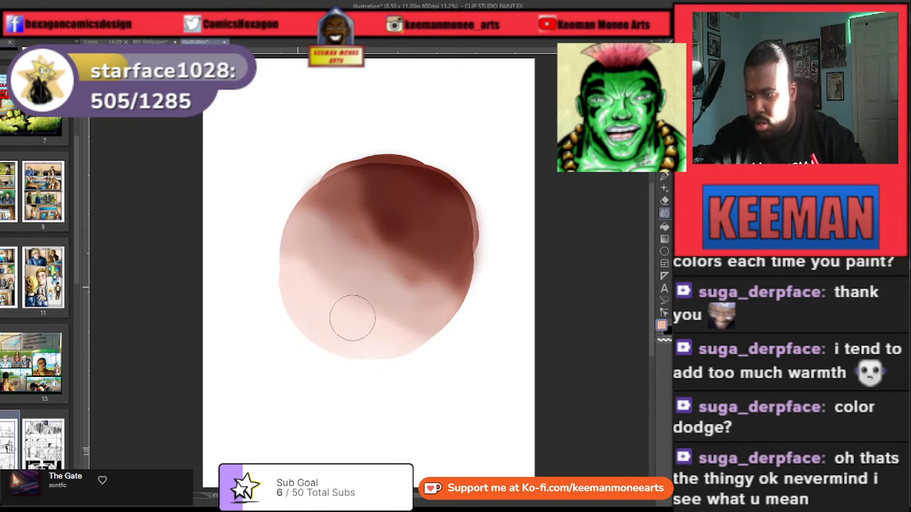
pyautogui.moveTo(352, 318)
pyautogui.mouseDown()
pyautogui.moveTo(411, 318)
pyautogui.moveTo(377, 332)
pyautogui.moveTo(344, 252)
pyautogui.moveTo(398, 317)
pyautogui.moveTo(384, 291)
pyautogui.mouseUp()
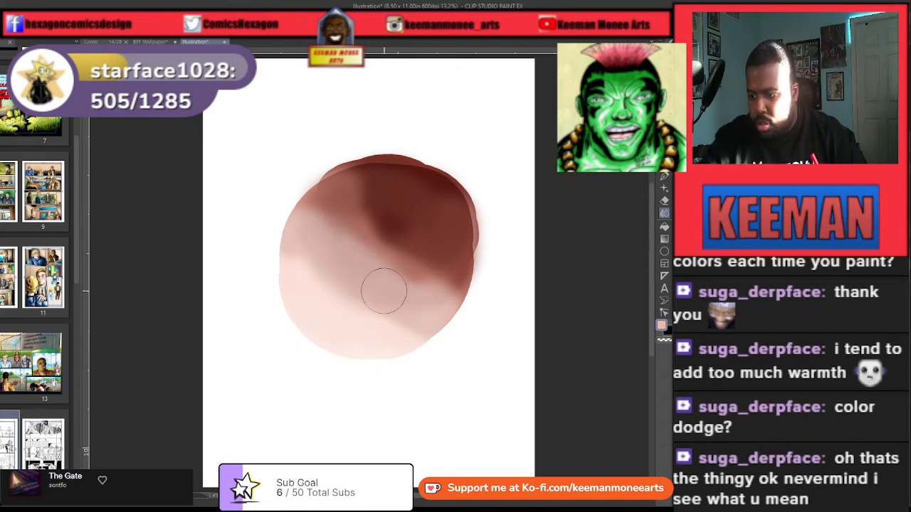
pyautogui.moveTo(420, 330)
pyautogui.mouseDown()
pyautogui.moveTo(316, 281)
pyautogui.moveTo(294, 249)
pyautogui.moveTo(315, 294)
pyautogui.moveTo(375, 321)
pyautogui.moveTo(415, 323)
pyautogui.moveTo(297, 289)
pyautogui.moveTo(358, 307)
pyautogui.mouseUp()
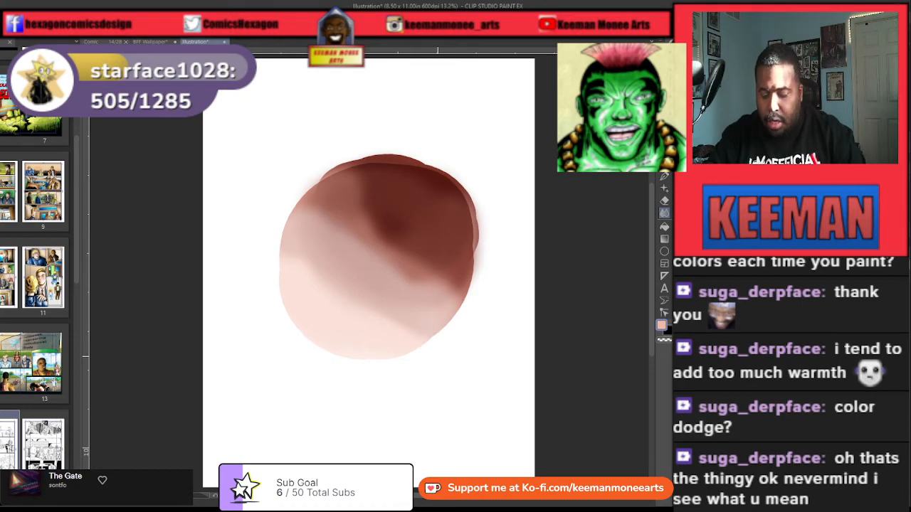
# Step: Undo the blending strokes on the light pink band and white highlight
pyautogui.hotkey('ctrl', 'z')
pyautogui.hotkey('ctrl', 'z')
pyautogui.hotkey('ctrl', 'z')
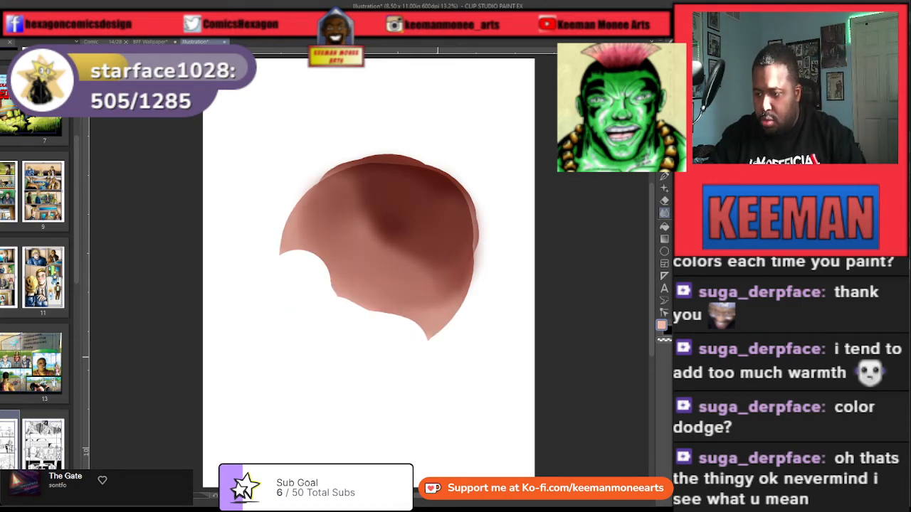
pyautogui.hotkey('ctrl', 'z')
pyautogui.hotkey('ctrl', 'z')
pyautogui.hotkey('ctrl', 'z')
pyautogui.hotkey('ctrl', 'z')
pyautogui.hotkey('ctrl', 'z')
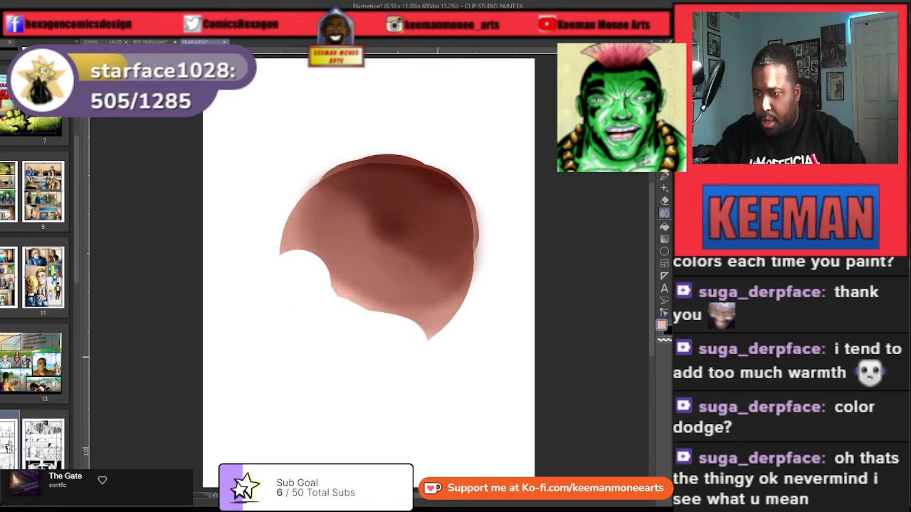
pyautogui.hotkey('ctrl', 'z')
pyautogui.hotkey('ctrl', 'z')
pyautogui.hotkey('ctrl', 'z')
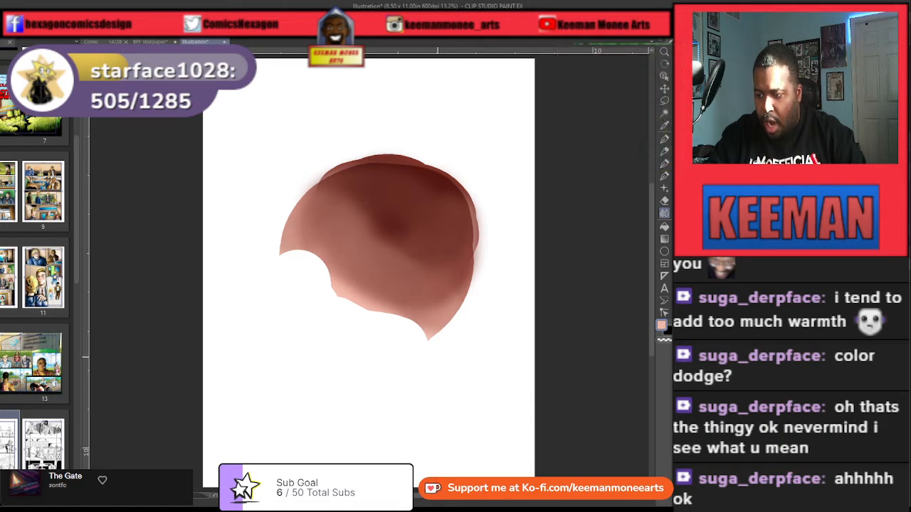
pyautogui.hotkey('ctrl', 'z')
pyautogui.hotkey('ctrl', 'z')
pyautogui.hotkey('ctrl', 'z')
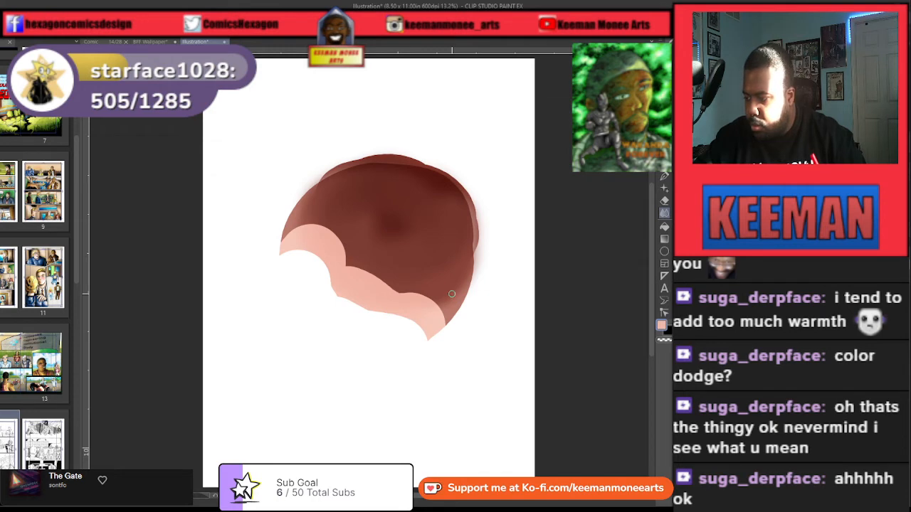
# Step: Blend the light pink band into the dark shadow and smudge the colour into the white highlight at the lower left
pyautogui.press(']')
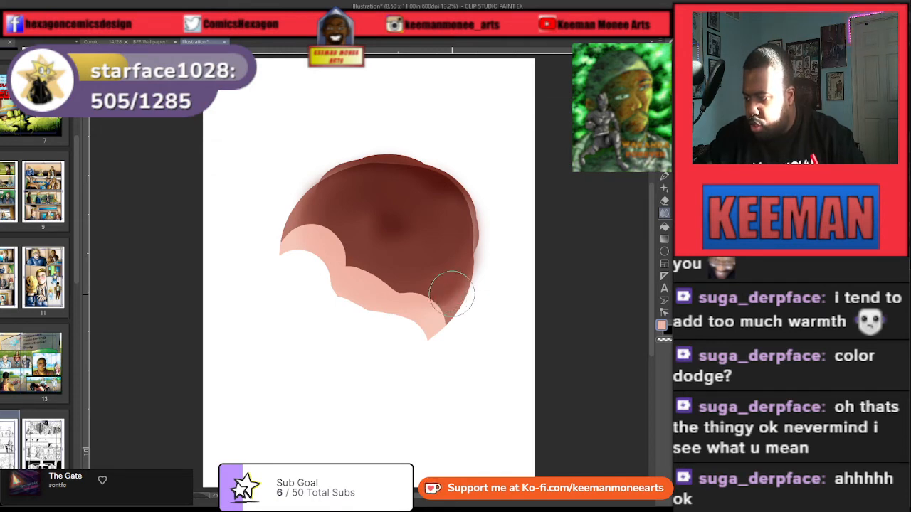
pyautogui.moveTo(452, 294)
pyautogui.mouseDown()
pyautogui.moveTo(427, 283)
pyautogui.moveTo(441, 288)
pyautogui.mouseUp()
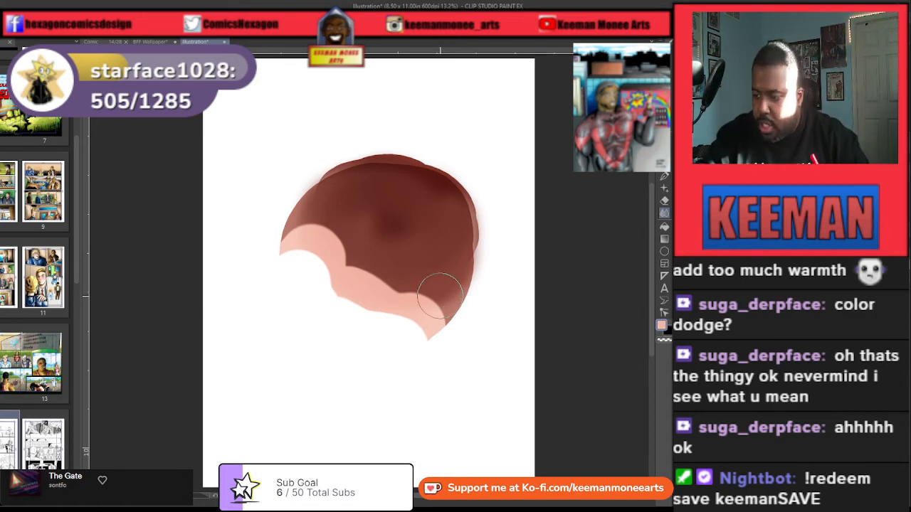
pyautogui.moveTo(439, 296)
pyautogui.mouseDown()
pyautogui.moveTo(402, 288)
pyautogui.moveTo(319, 222)
pyautogui.moveTo(298, 234)
pyautogui.moveTo(313, 225)
pyautogui.moveTo(357, 277)
pyautogui.moveTo(428, 308)
pyautogui.moveTo(436, 324)
pyautogui.moveTo(436, 301)
pyautogui.moveTo(410, 317)
pyautogui.moveTo(391, 285)
pyautogui.moveTo(320, 252)
pyautogui.moveTo(298, 228)
pyautogui.moveTo(289, 265)
pyautogui.moveTo(311, 222)
pyautogui.moveTo(290, 267)
pyautogui.moveTo(297, 244)
pyautogui.moveTo(440, 314)
pyautogui.moveTo(390, 274)
pyautogui.moveTo(335, 208)
pyautogui.moveTo(341, 197)
pyautogui.moveTo(314, 227)
pyautogui.moveTo(344, 225)
pyautogui.moveTo(411, 266)
pyautogui.moveTo(429, 324)
pyautogui.mouseUp()
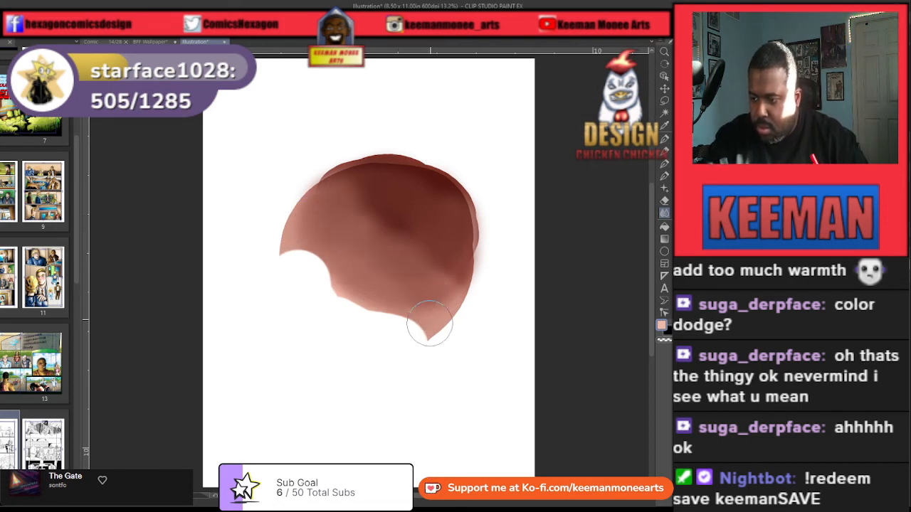
pyautogui.moveTo(366, 269)
pyautogui.mouseDown()
pyautogui.moveTo(314, 235)
pyautogui.moveTo(328, 190)
pyautogui.moveTo(298, 223)
pyautogui.moveTo(331, 185)
pyautogui.moveTo(320, 207)
pyautogui.moveTo(345, 253)
pyautogui.moveTo(440, 318)
pyautogui.moveTo(419, 344)
pyautogui.moveTo(423, 324)
pyautogui.moveTo(316, 260)
pyautogui.moveTo(334, 195)
pyautogui.moveTo(309, 218)
pyautogui.moveTo(313, 266)
pyautogui.moveTo(390, 298)
pyautogui.moveTo(417, 322)
pyautogui.moveTo(347, 297)
pyautogui.moveTo(295, 231)
pyautogui.moveTo(331, 211)
pyautogui.moveTo(369, 272)
pyautogui.moveTo(451, 304)
pyautogui.moveTo(447, 325)
pyautogui.mouseUp()
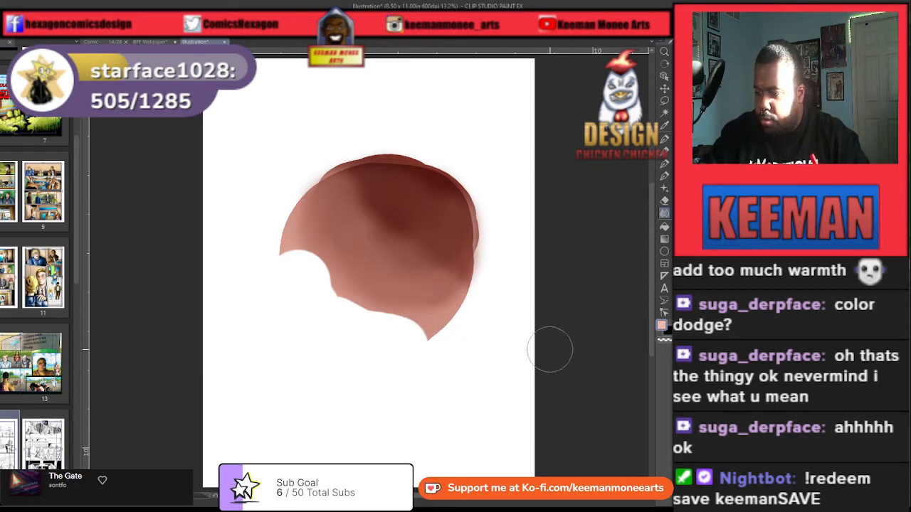
pyautogui.moveTo(417, 325)
pyautogui.mouseDown()
pyautogui.moveTo(347, 290)
pyautogui.moveTo(343, 305)
pyautogui.moveTo(311, 267)
pyautogui.moveTo(307, 229)
pyautogui.moveTo(297, 245)
pyautogui.moveTo(302, 281)
pyautogui.moveTo(386, 324)
pyautogui.moveTo(389, 345)
pyautogui.moveTo(346, 336)
pyautogui.moveTo(308, 269)
pyautogui.moveTo(313, 237)
pyautogui.moveTo(316, 333)
pyautogui.moveTo(385, 328)
pyautogui.moveTo(410, 340)
pyautogui.moveTo(361, 351)
pyautogui.moveTo(335, 304)
pyautogui.moveTo(316, 314)
pyautogui.moveTo(301, 248)
pyautogui.moveTo(326, 216)
pyautogui.moveTo(349, 289)
pyautogui.moveTo(404, 274)
pyautogui.moveTo(409, 300)
pyautogui.moveTo(431, 319)
pyautogui.moveTo(344, 312)
pyautogui.moveTo(307, 299)
pyautogui.mouseUp()
pyautogui.moveTo(345, 341)
pyautogui.mouseDown()
pyautogui.moveTo(298, 247)
pyautogui.moveTo(301, 292)
pyautogui.moveTo(382, 333)
pyautogui.moveTo(407, 320)
pyautogui.moveTo(382, 346)
pyautogui.moveTo(307, 302)
pyautogui.moveTo(324, 215)
pyautogui.moveTo(379, 329)
pyautogui.moveTo(373, 273)
pyautogui.moveTo(354, 272)
pyautogui.moveTo(339, 315)
pyautogui.moveTo(309, 274)
pyautogui.moveTo(314, 244)
pyautogui.moveTo(397, 319)
pyautogui.moveTo(377, 336)
pyautogui.moveTo(306, 290)
pyautogui.moveTo(316, 261)
pyautogui.moveTo(389, 325)
pyautogui.moveTo(406, 328)
pyautogui.moveTo(317, 296)
pyautogui.moveTo(310, 256)
pyautogui.moveTo(385, 326)
pyautogui.moveTo(414, 325)
pyautogui.moveTo(339, 320)
pyautogui.moveTo(307, 245)
pyautogui.moveTo(336, 316)
pyautogui.moveTo(416, 333)
pyautogui.moveTo(359, 330)
pyautogui.mouseUp()
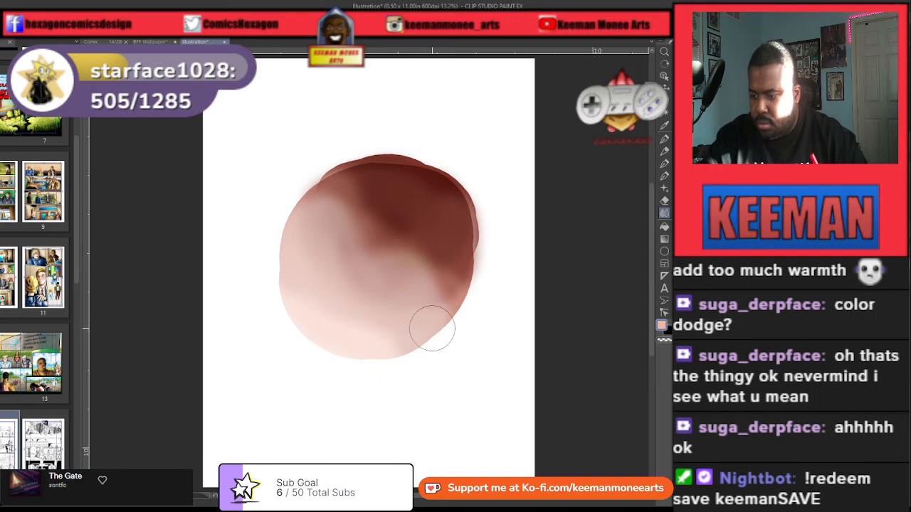